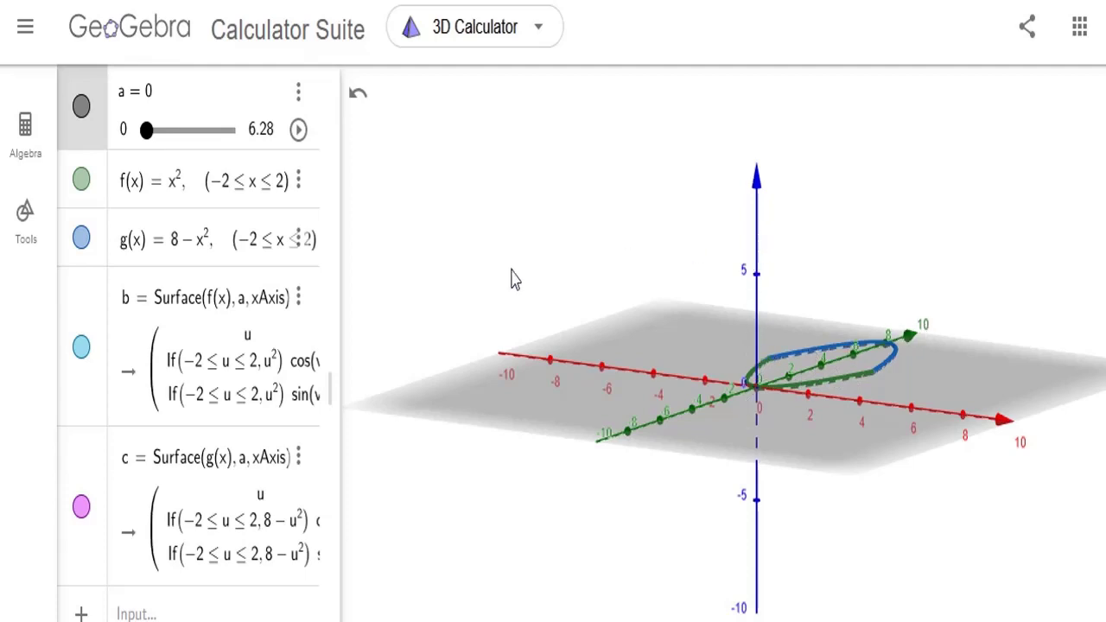
Animate slider a to revolve the two parabolas about the x-axis, stop the animation and reset a to 0.
{"action": "left_click", "coordinate": [298, 139]}
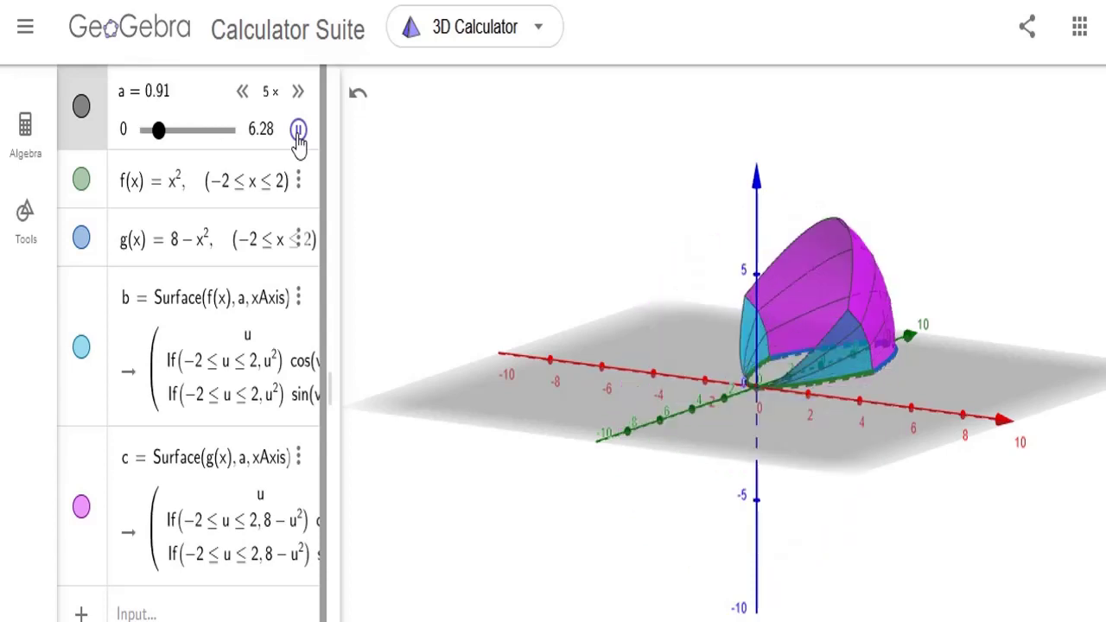
{"action": "left_click", "coordinate": [298, 130]}
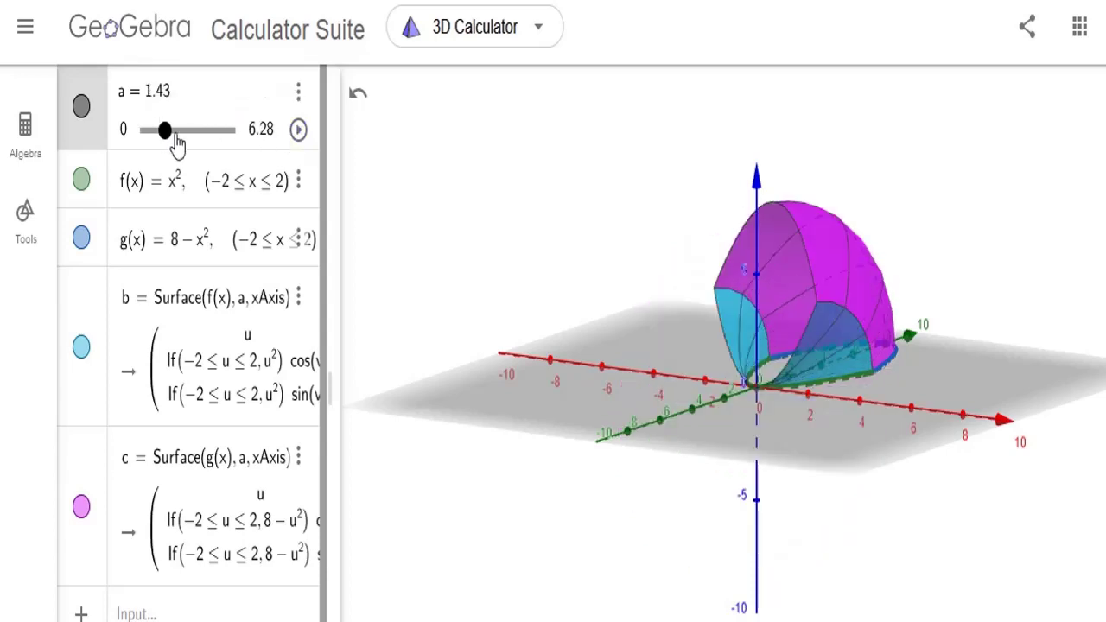
{"action": "left_click", "coordinate": [132, 135]}
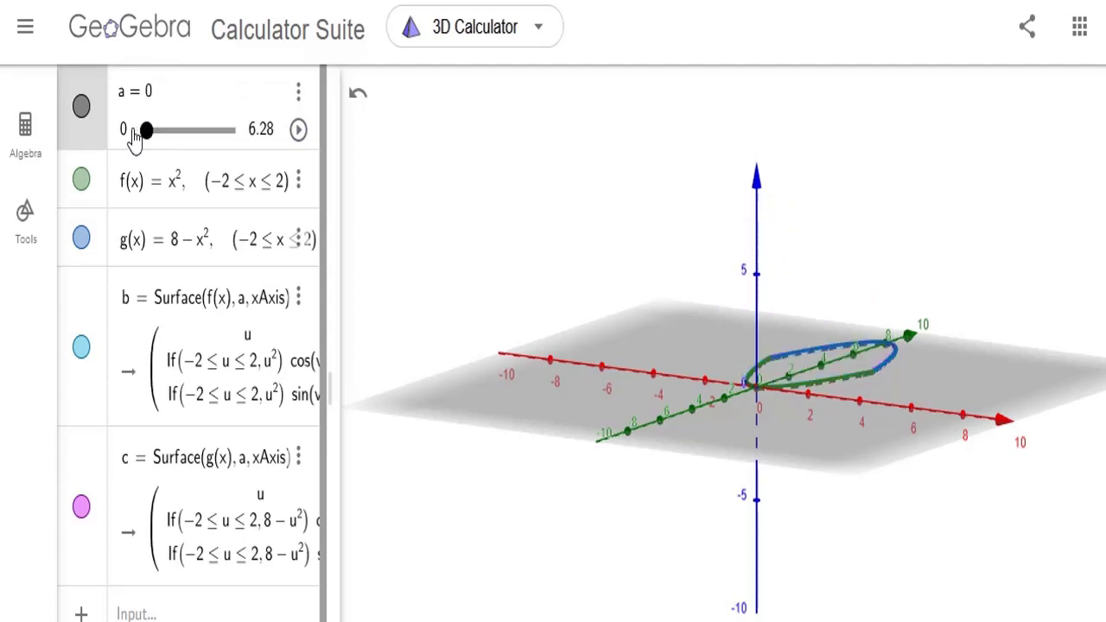
Hide the plane in the 3D view and replay the revolution of the parabolas about the x-axis.
{"action": "right_click", "coordinate": [467, 407]}
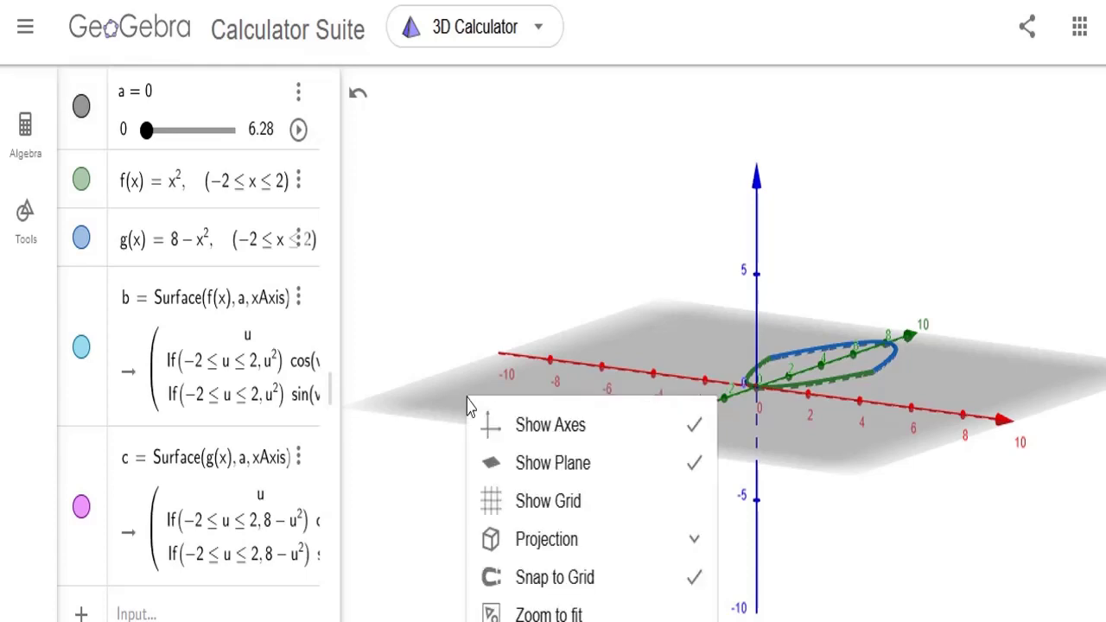
{"action": "left_click", "coordinate": [558, 473]}
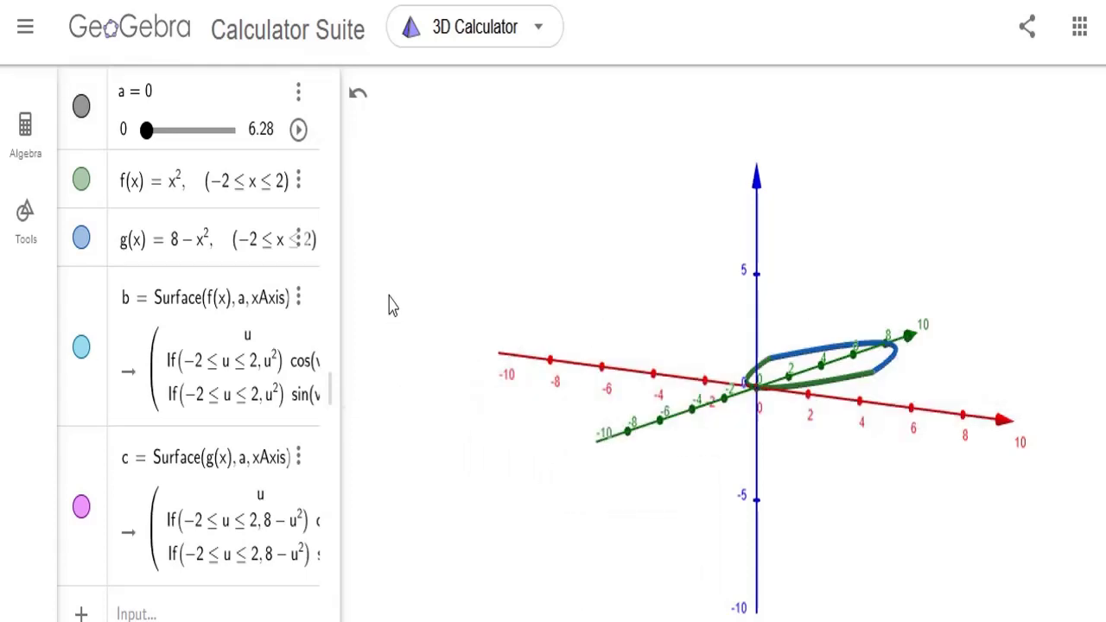
{"action": "left_click", "coordinate": [297, 130]}
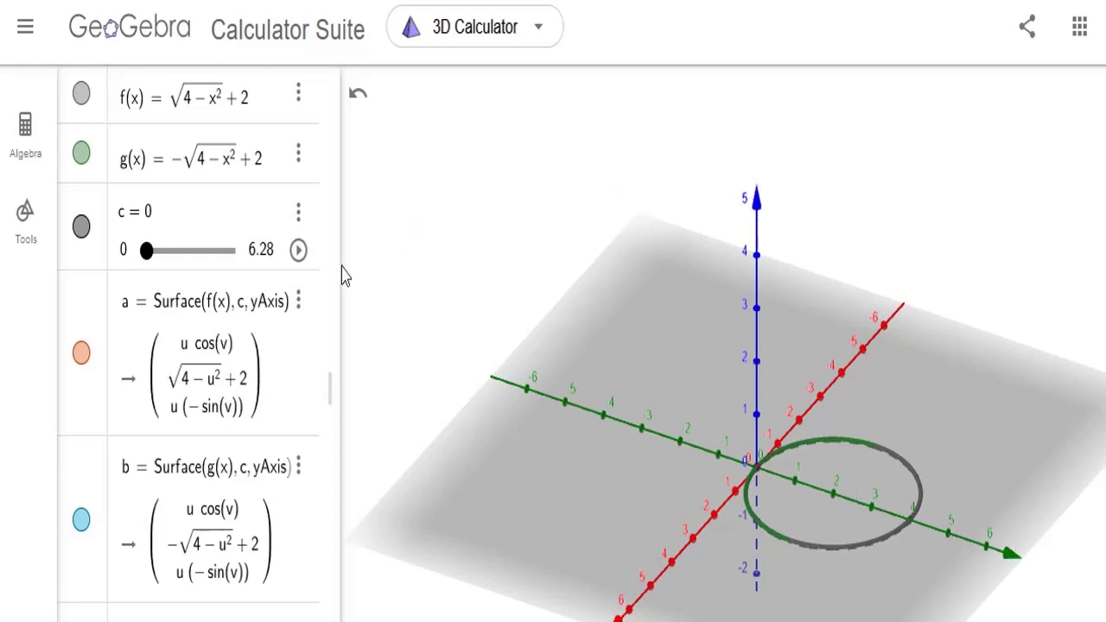
Play and pause slider c's animation to revolve the circle's two halves about the y-axis, and return c to 0.
{"action": "left_click", "coordinate": [298, 251]}
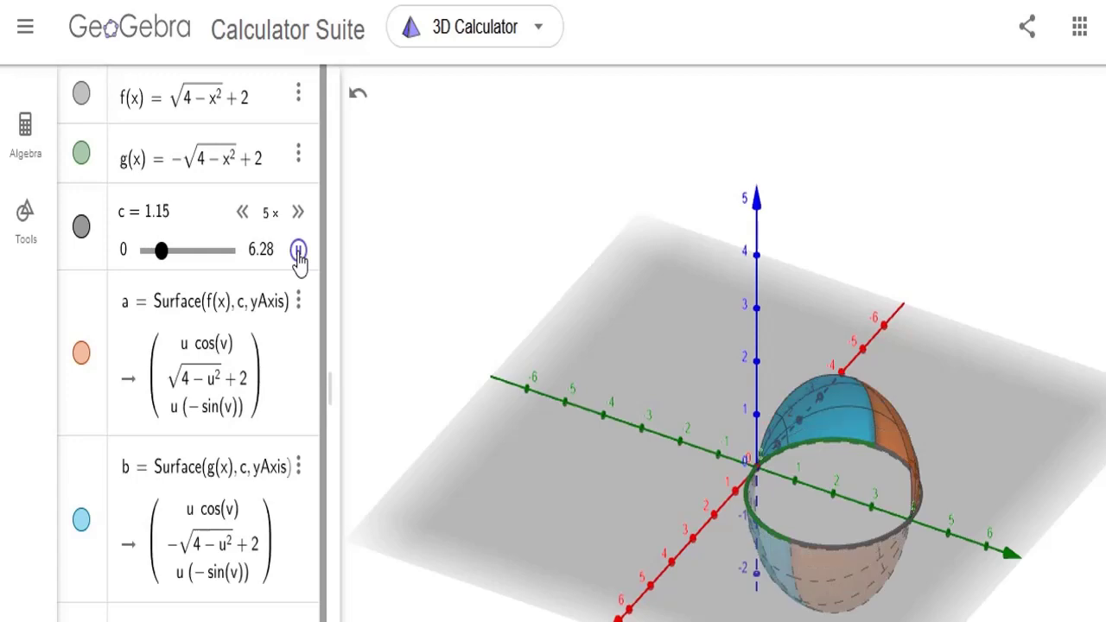
{"action": "left_click", "coordinate": [299, 250]}
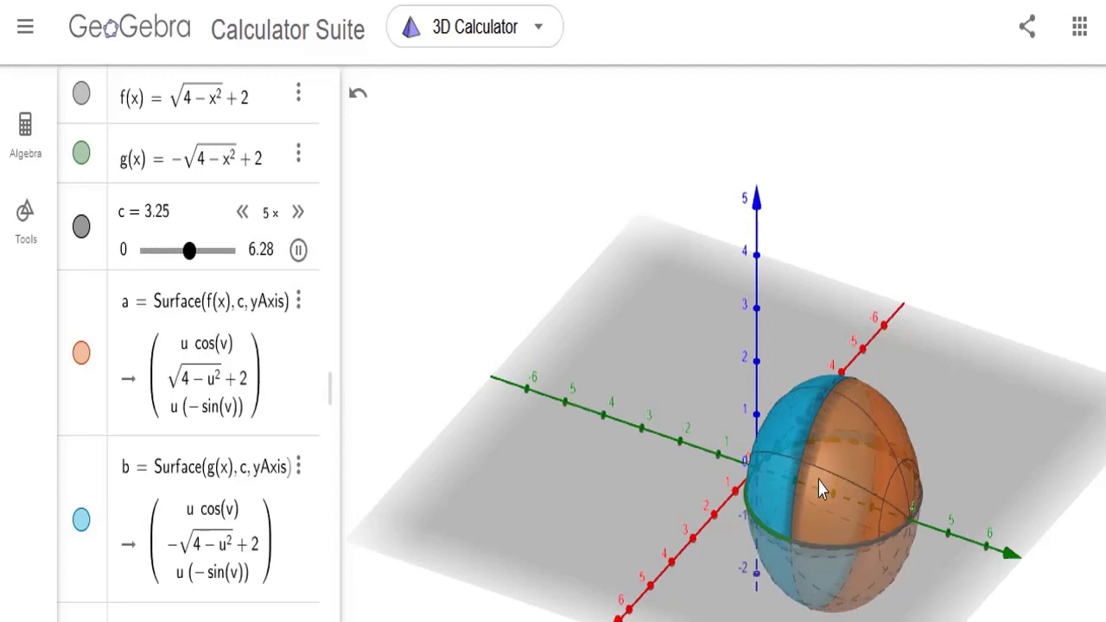
{"action": "left_click", "coordinate": [298, 251]}
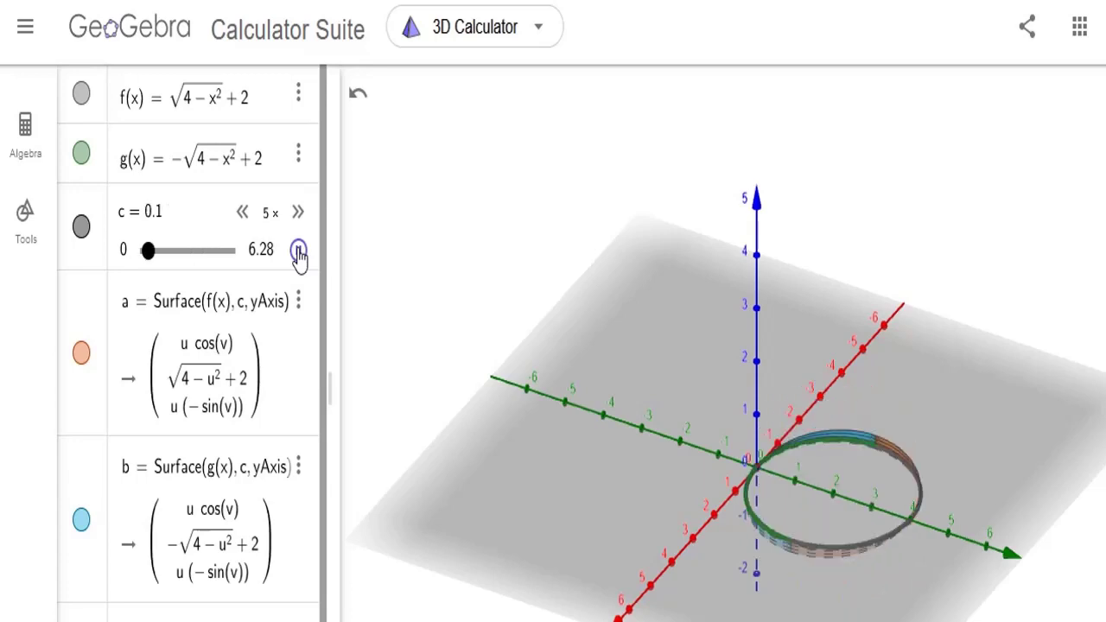
{"action": "left_click", "coordinate": [298, 250]}
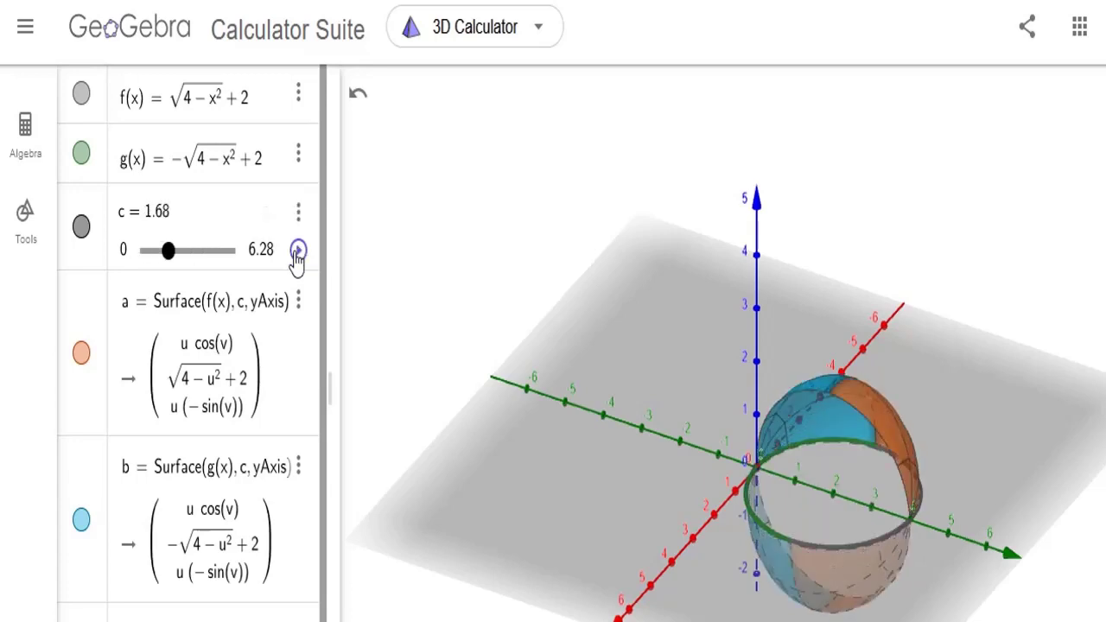
{"action": "left_click_drag", "start_coordinate": [166, 259], "coordinate": [136, 253]}
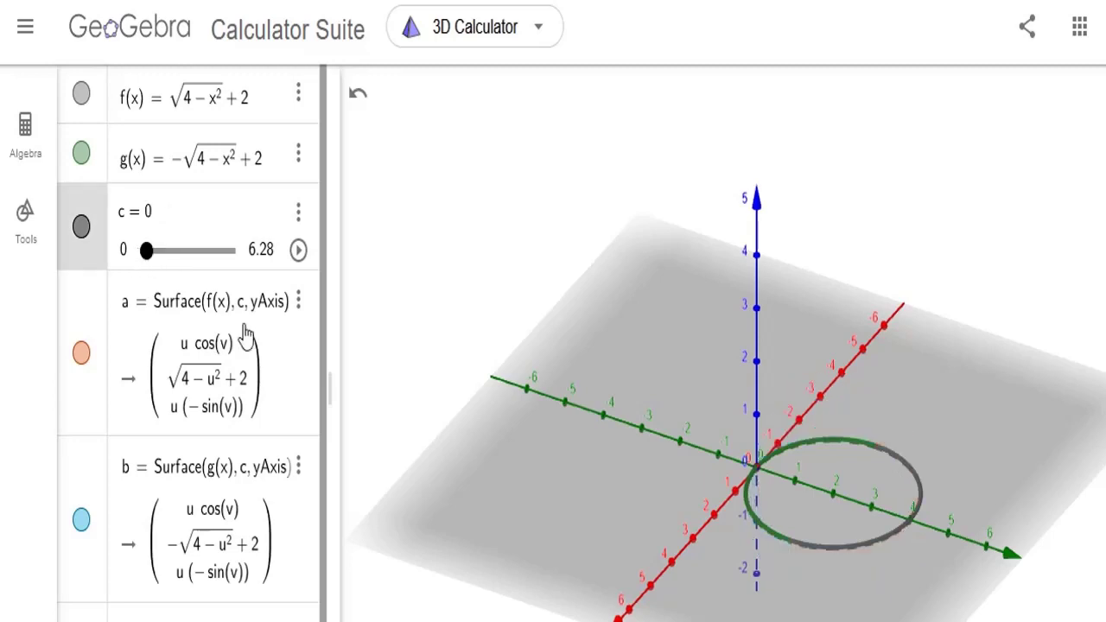
Hide the plane behind the circle, replay its revolution about the y-axis and set c back to 0.
{"action": "right_click", "coordinate": [465, 430]}
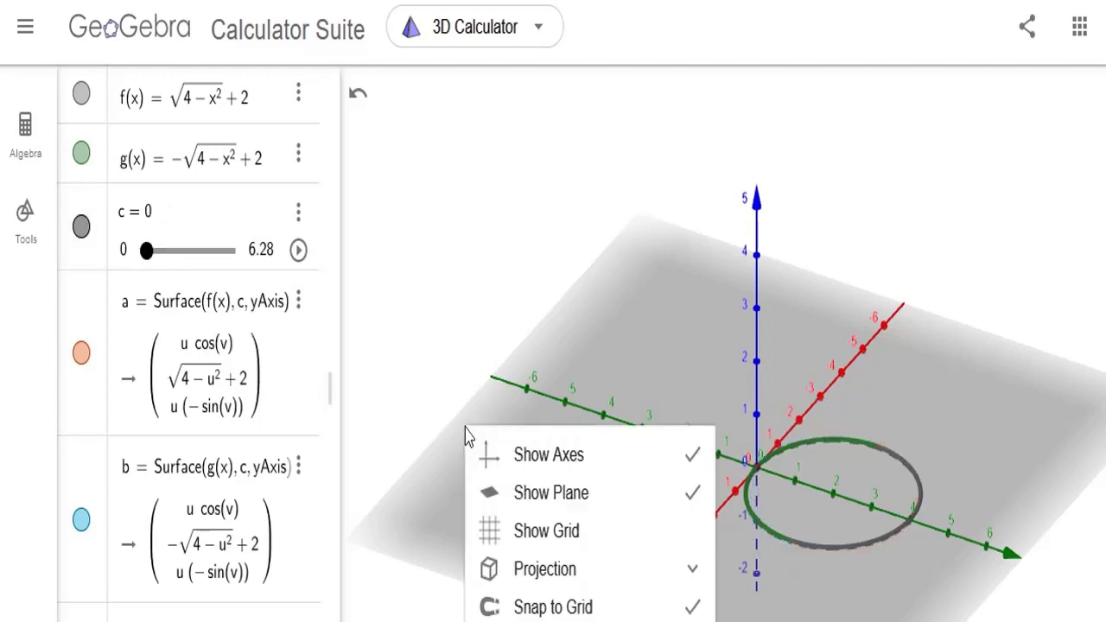
{"action": "left_click", "coordinate": [566, 495]}
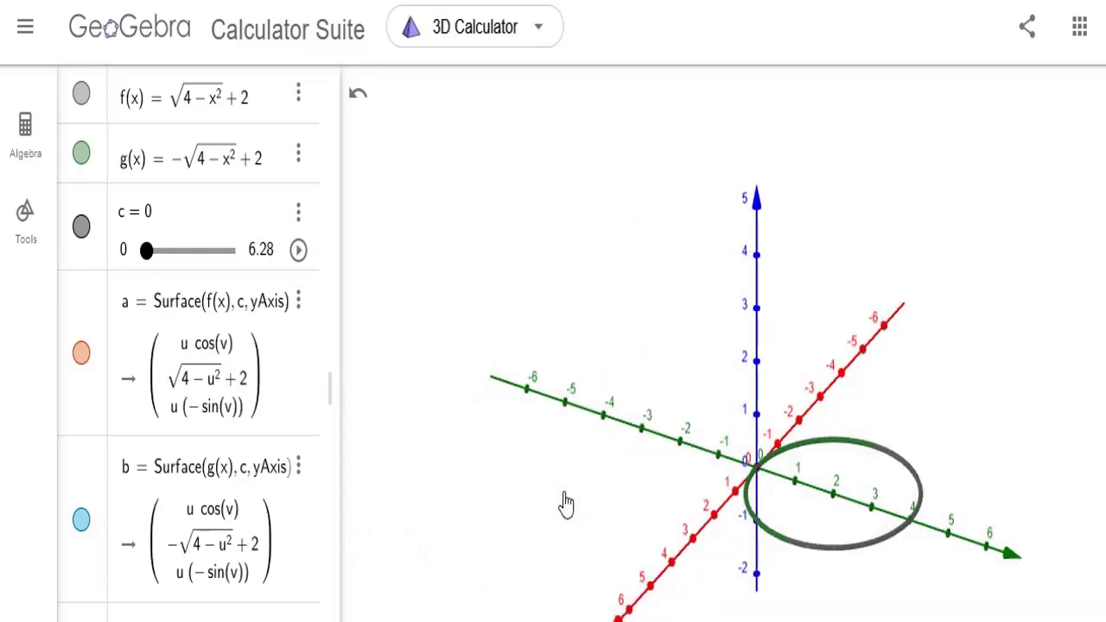
{"action": "left_click", "coordinate": [298, 250]}
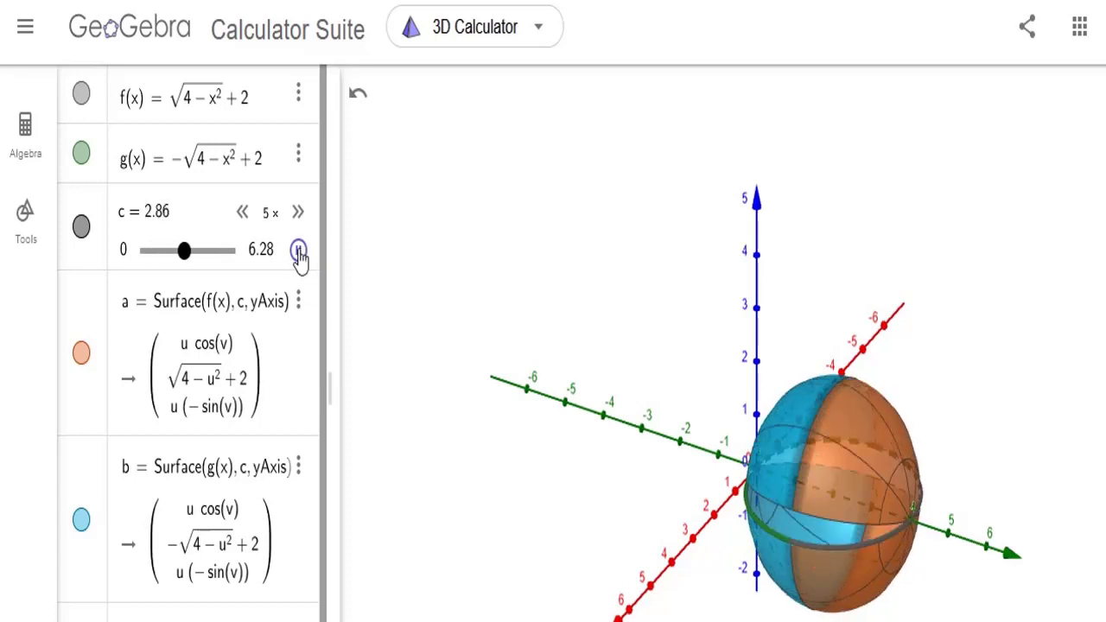
{"action": "left_click", "coordinate": [298, 253]}
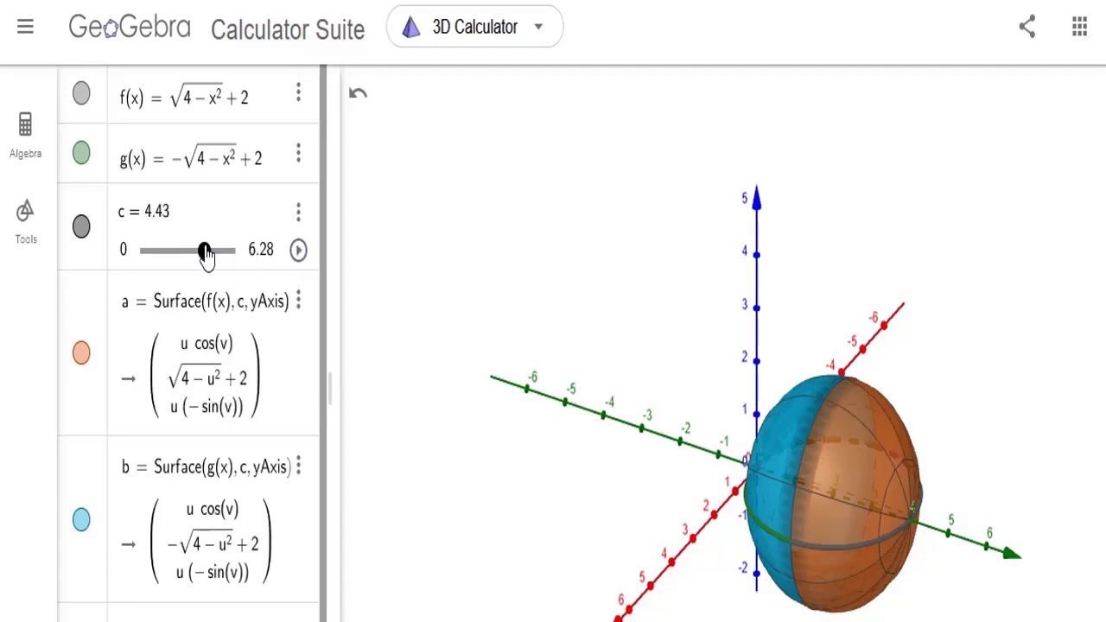
{"action": "left_click", "coordinate": [126, 252]}
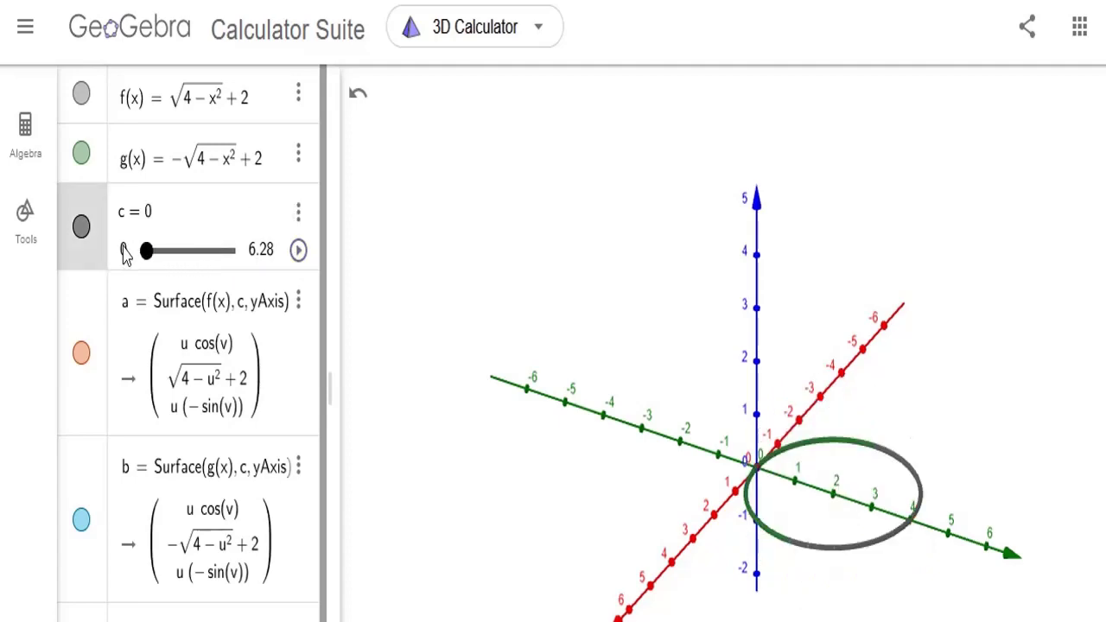
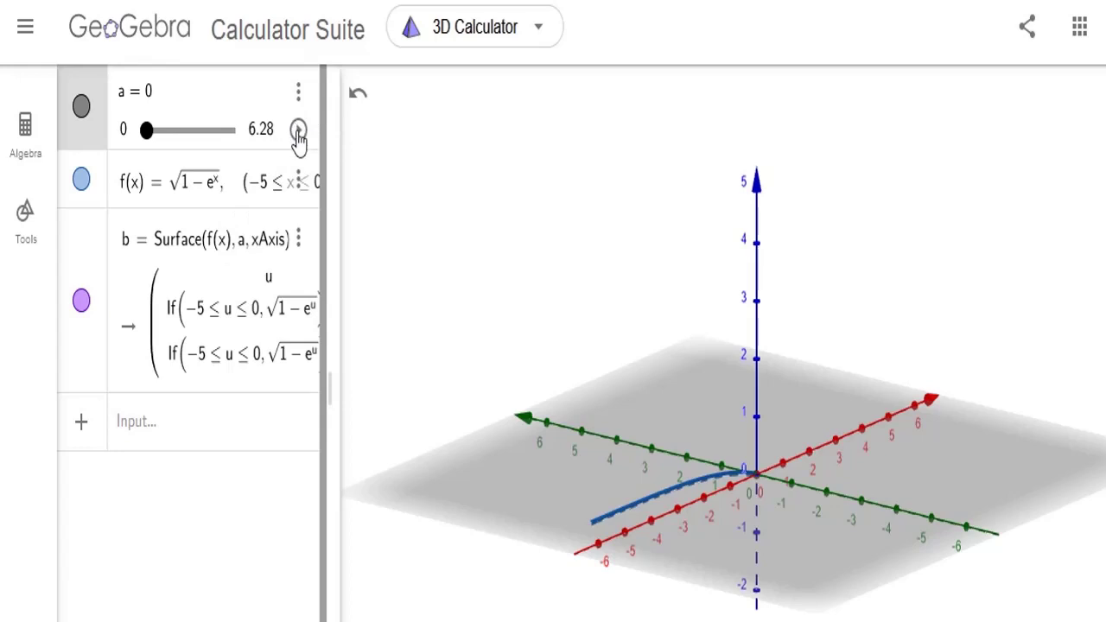
Animate slider a to revolve f(x) = √(1 − eˣ) about the x-axis, stop it and reset a to 0.
{"action": "left_click", "coordinate": [298, 131]}
{"action": "left_click", "coordinate": [299, 132]}
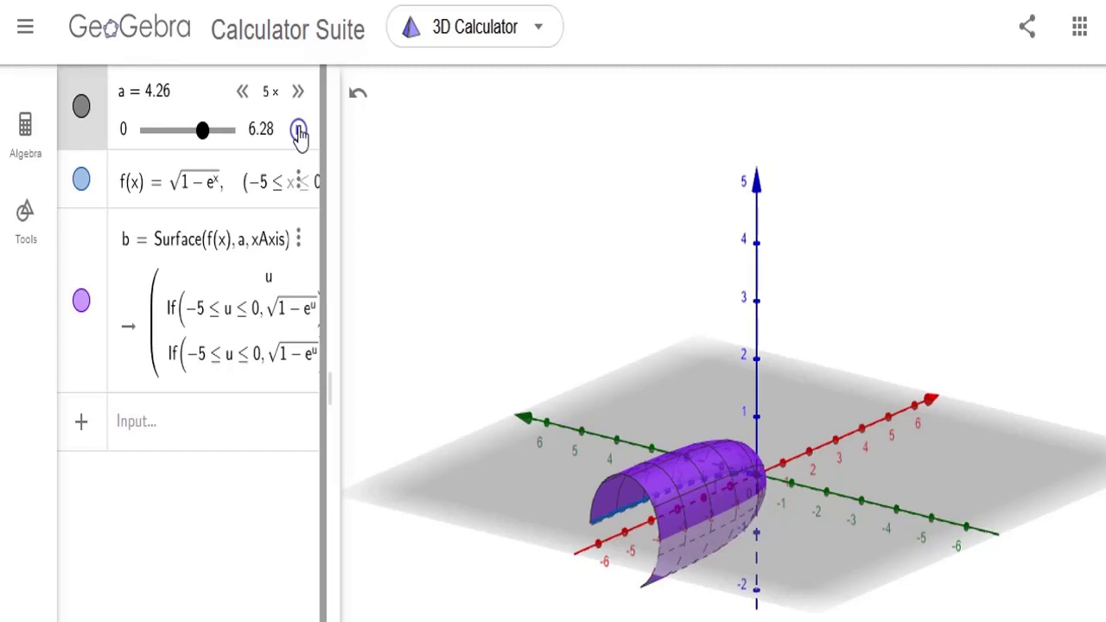
{"action": "left_click", "coordinate": [298, 131]}
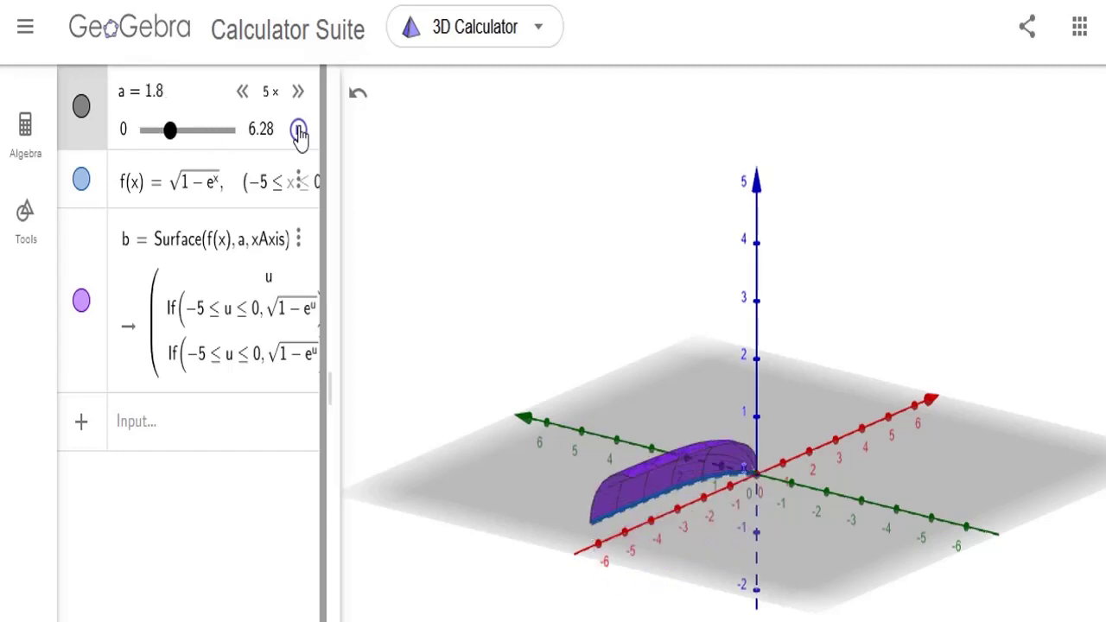
{"action": "left_click", "coordinate": [298, 131]}
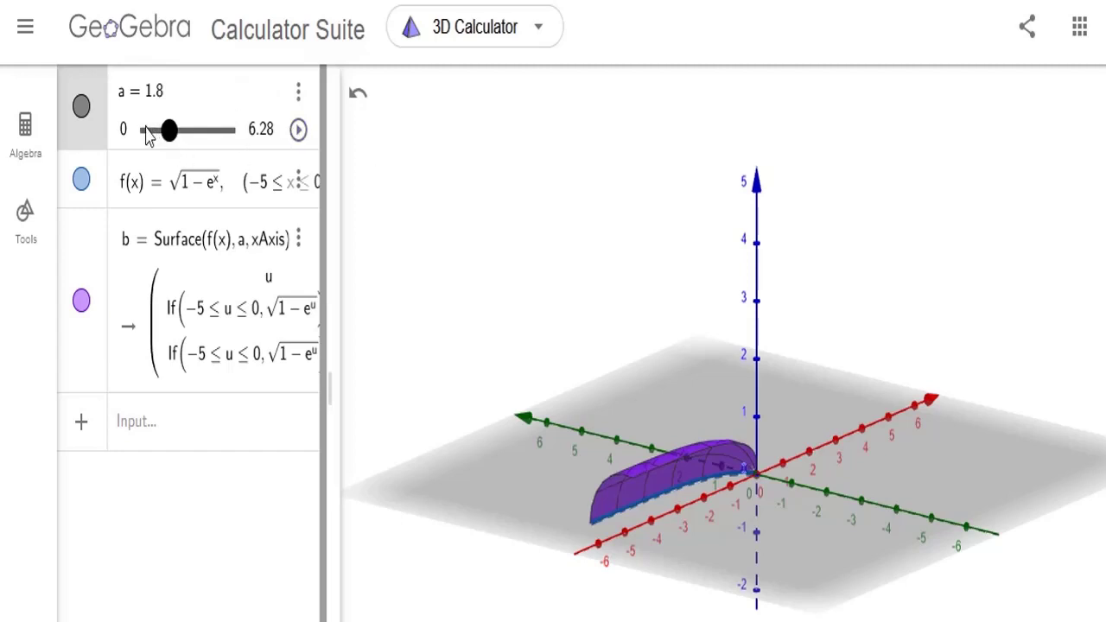
{"action": "left_click_drag", "start_coordinate": [168, 130], "coordinate": [165, 131]}
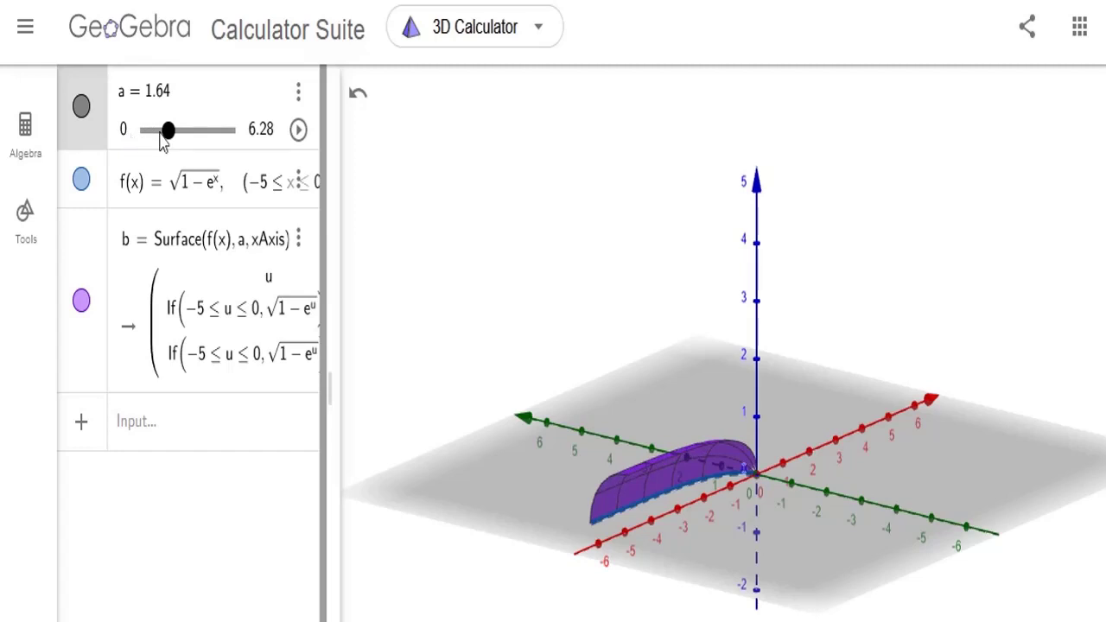
{"action": "left_click_drag", "start_coordinate": [167, 145], "coordinate": [138, 140]}
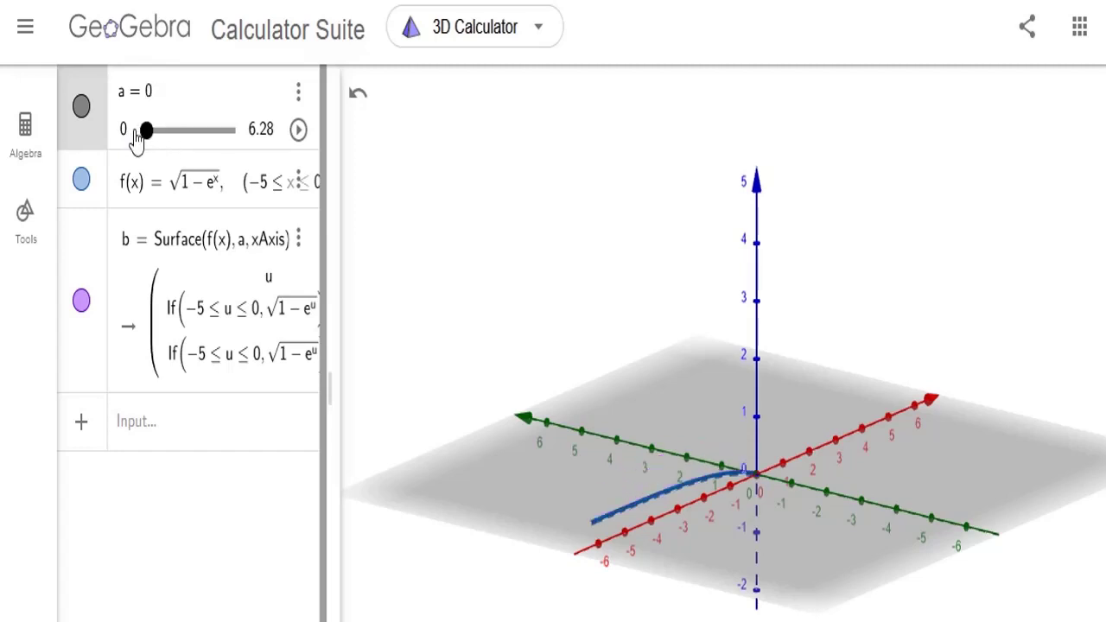
Hide the plane around the √(1 − eˣ) curve and replay its revolution about the x-axis.
{"action": "right_click", "coordinate": [480, 468]}
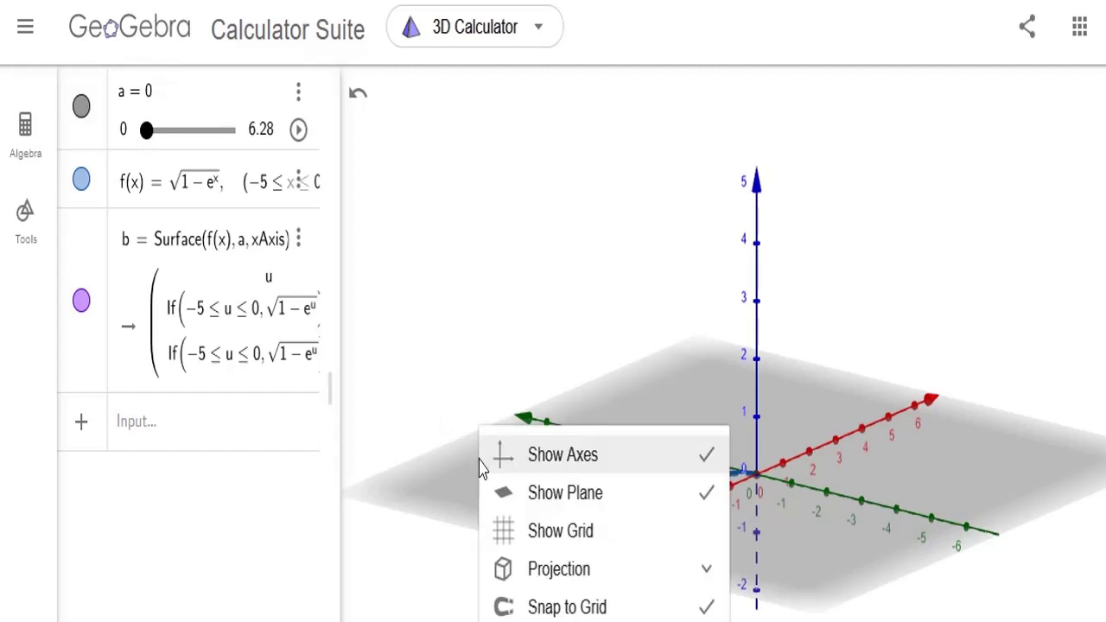
{"action": "left_click", "coordinate": [564, 494]}
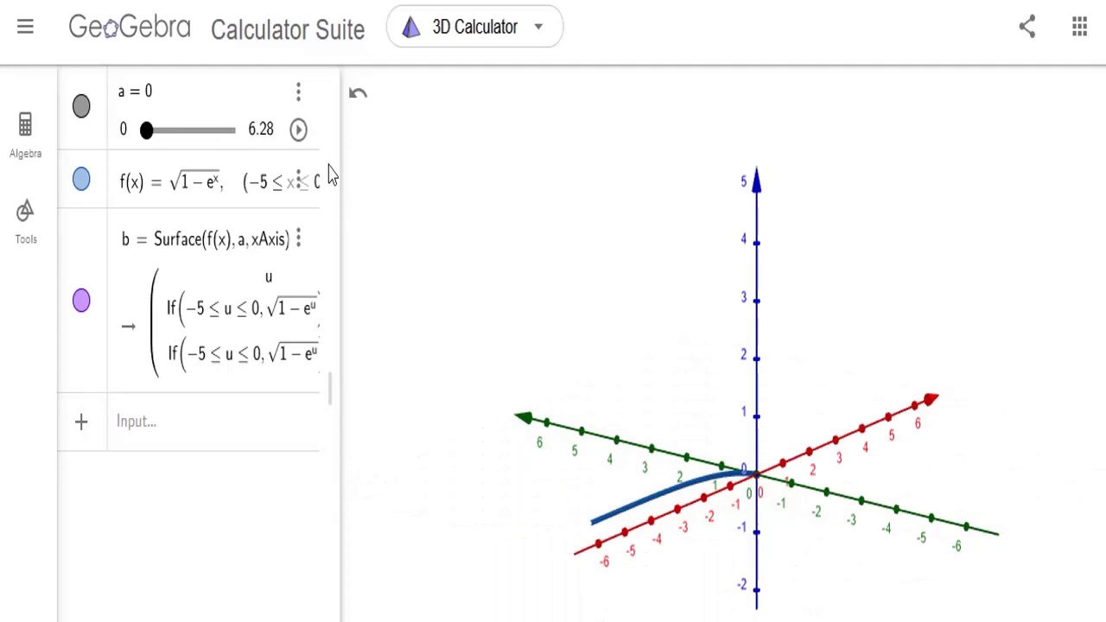
{"action": "left_click", "coordinate": [297, 131]}
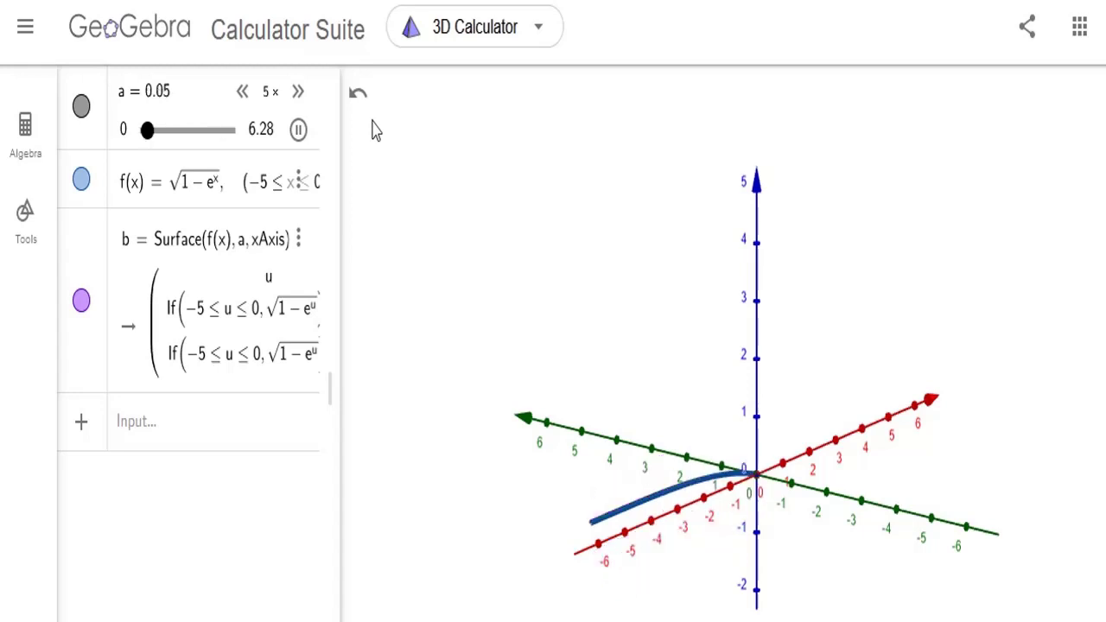
{"action": "left_click", "coordinate": [298, 130]}
{"action": "left_click", "coordinate": [299, 129]}
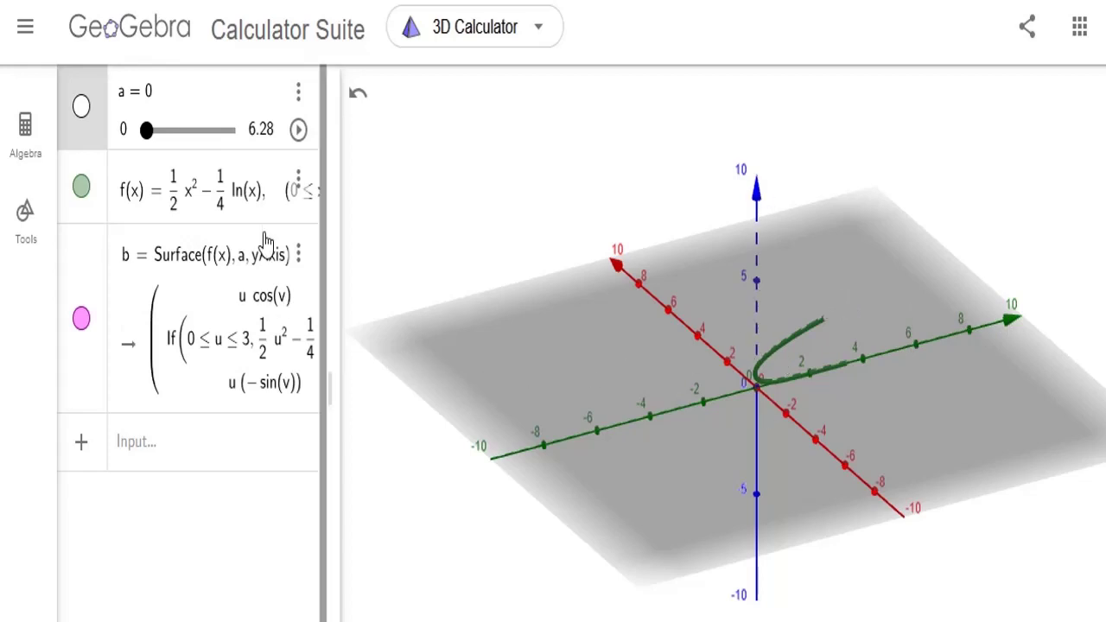
Animate slider a to revolve f(x) = ½x² − ¼ ln(x) about the y-axis, and pause the animation.
{"action": "left_click", "coordinate": [299, 130]}
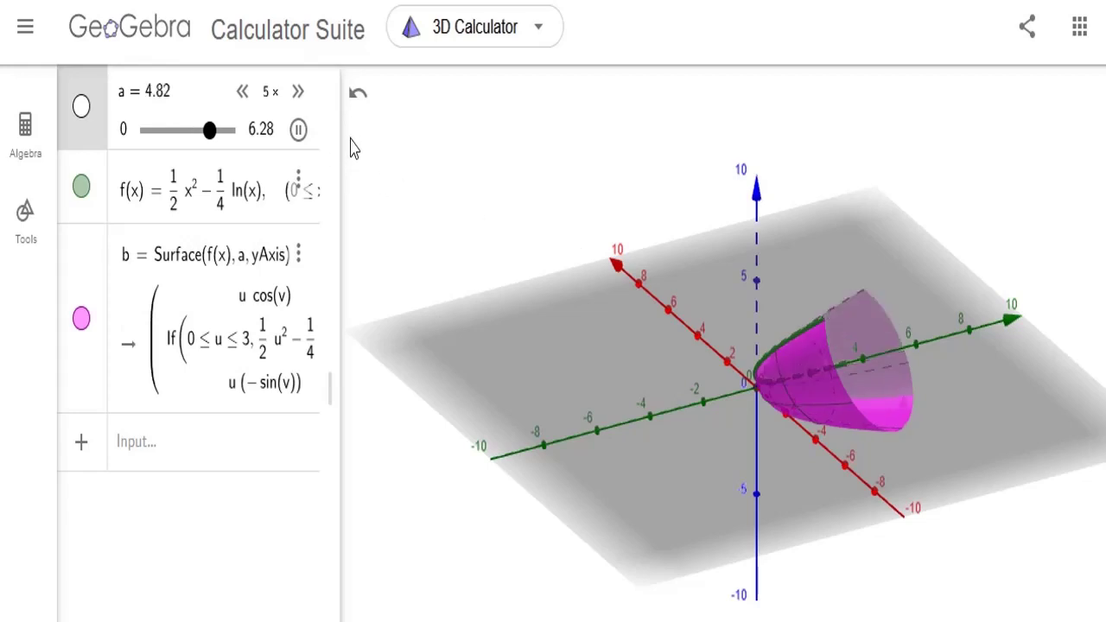
{"action": "left_click", "coordinate": [298, 129]}
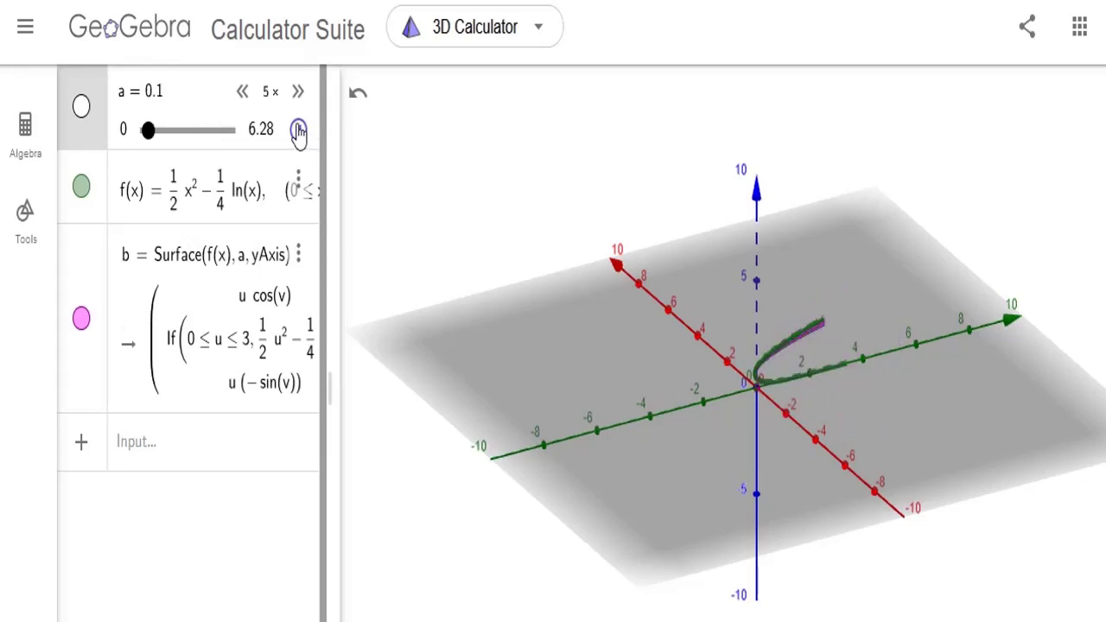
{"action": "left_click", "coordinate": [516, 376]}
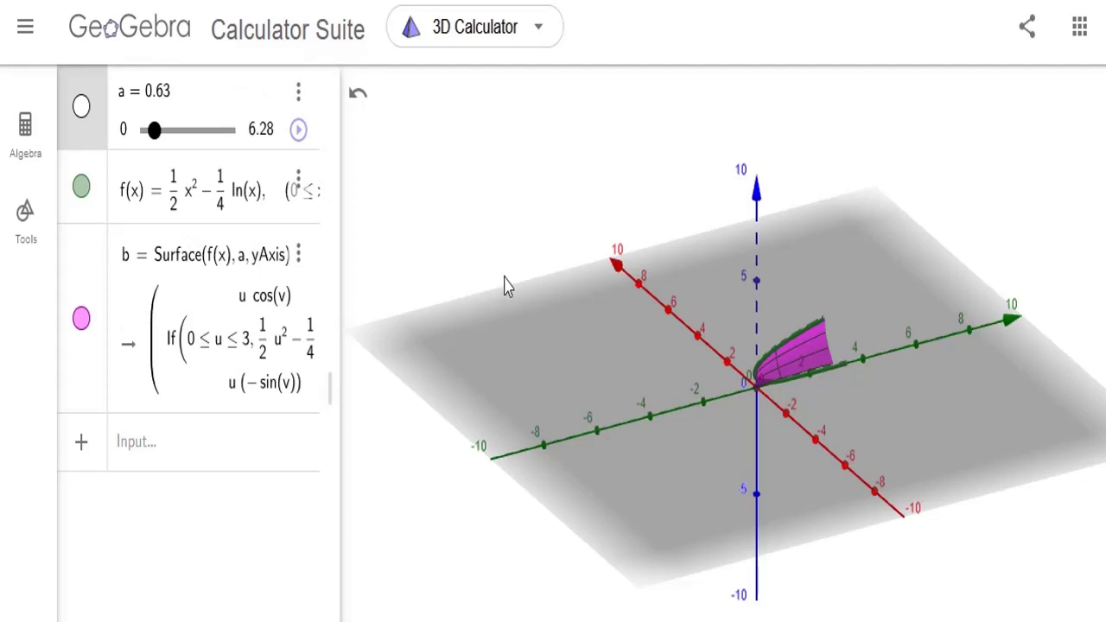
Hide the plane around the ½x² − ¼ ln(x) curve and replay its revolution about the y-axis from a = 0.
{"action": "right_click", "coordinate": [517, 356]}
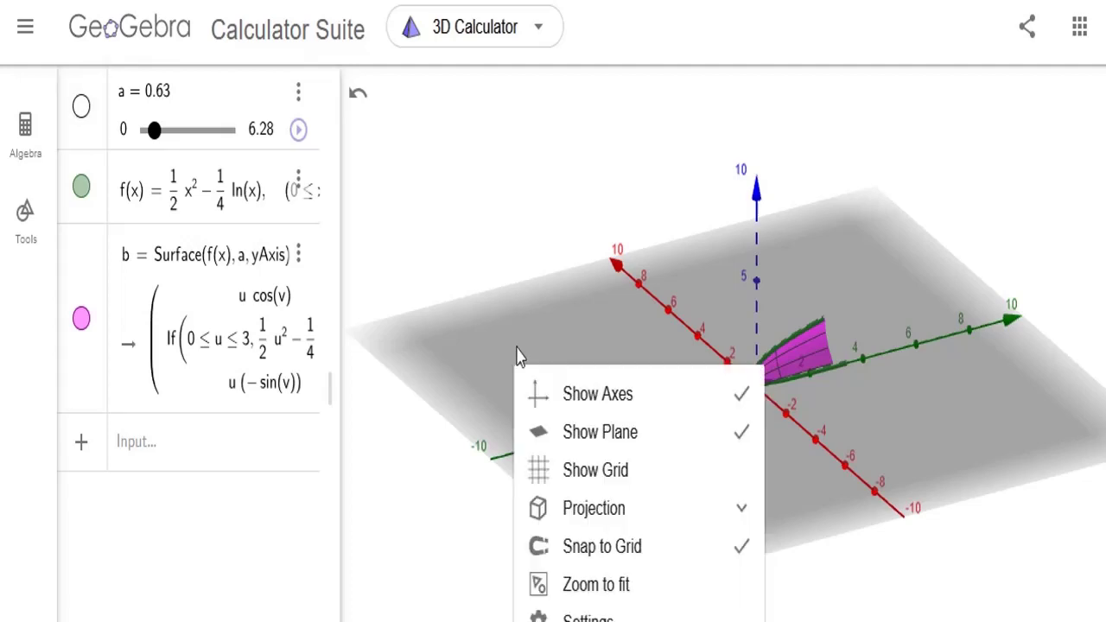
{"action": "left_click", "coordinate": [570, 435]}
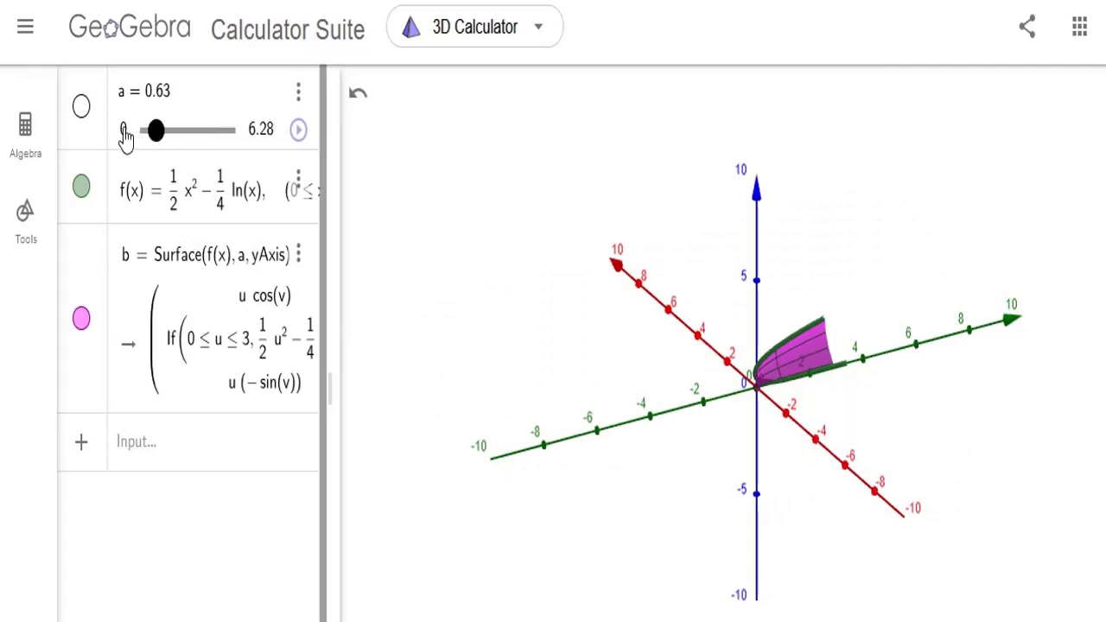
{"action": "left_click_drag", "start_coordinate": [155, 131], "coordinate": [150, 136]}
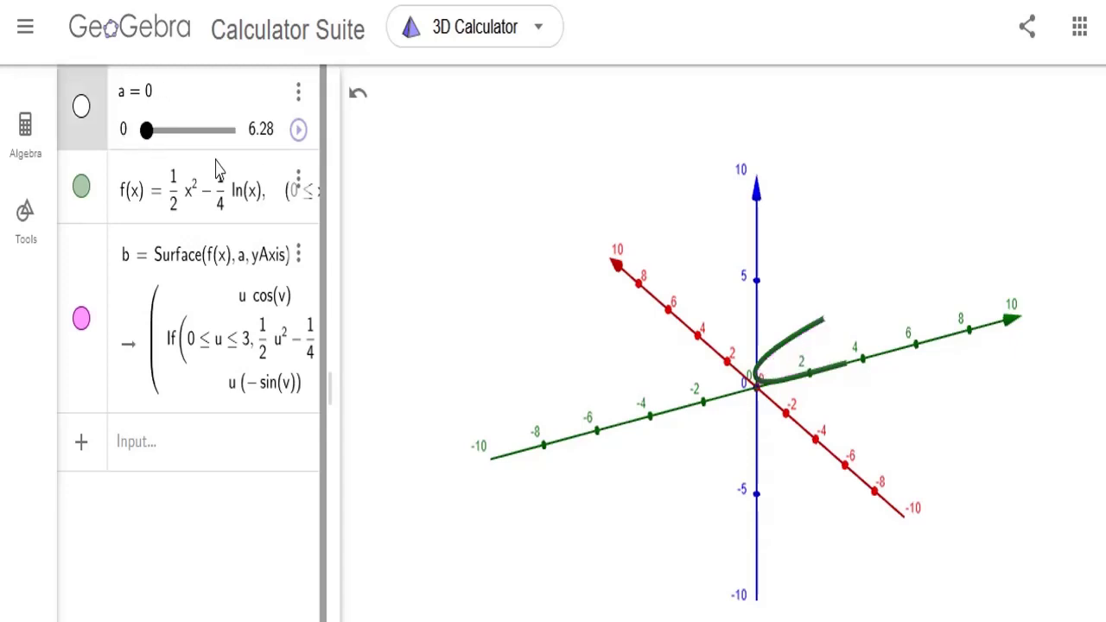
{"action": "left_click", "coordinate": [298, 130]}
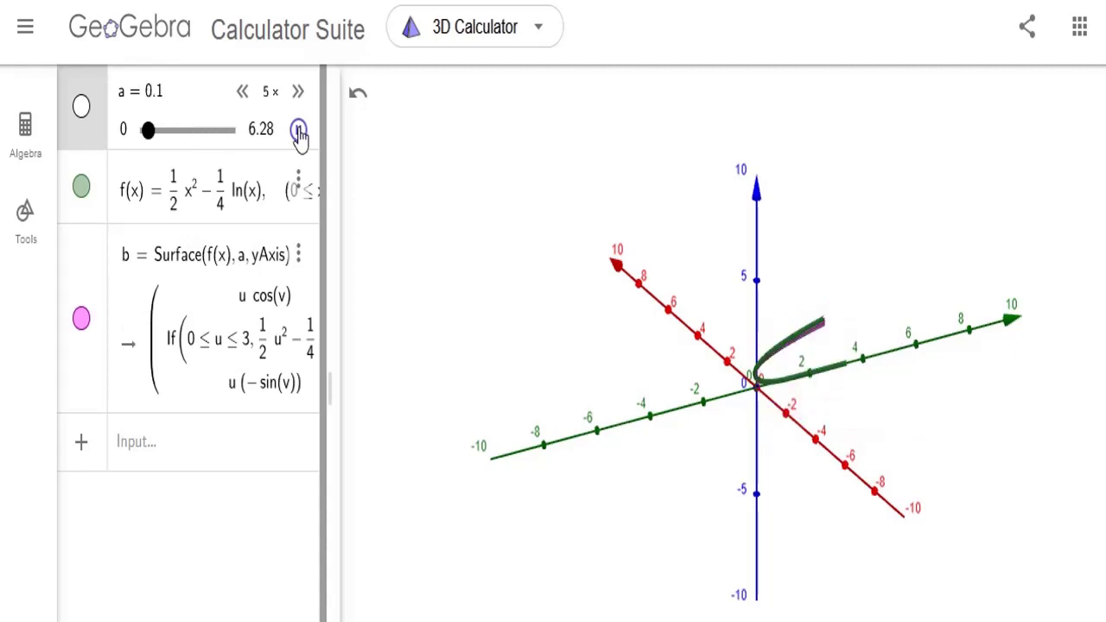
{"action": "left_click", "coordinate": [298, 131]}
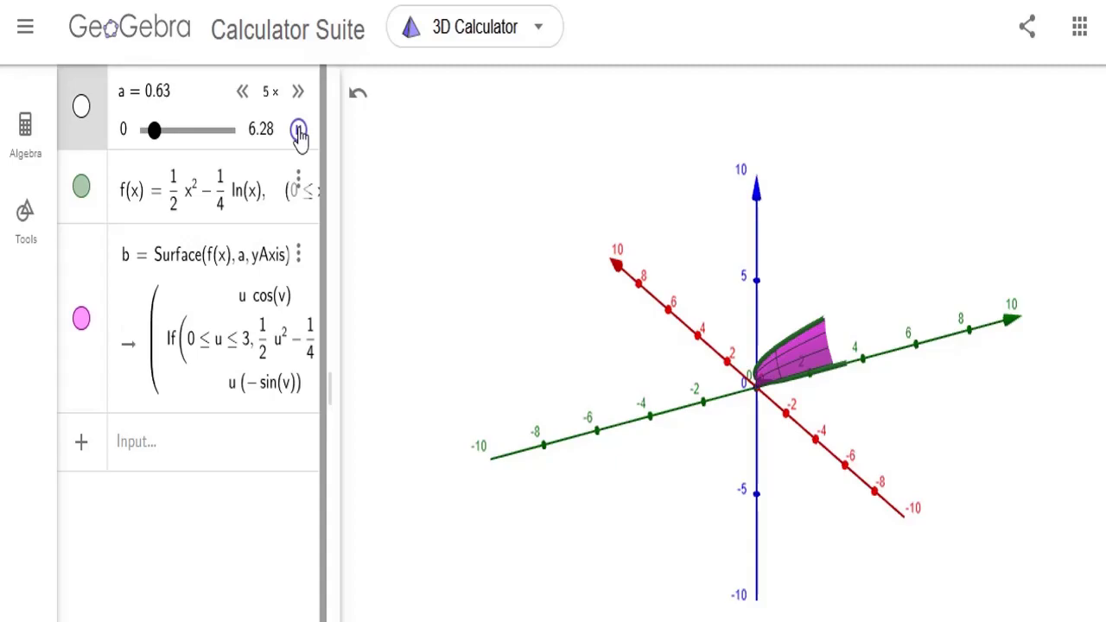